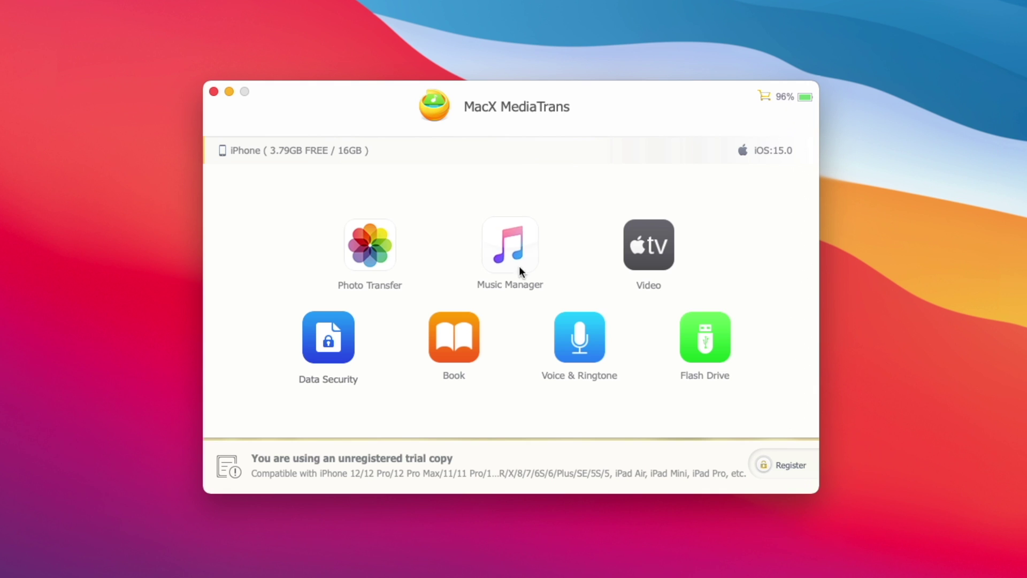
# - Browse the iPhone's camera roll in Photo Transfer and select the August 2021 photo
pyautogui.click(357, 256)
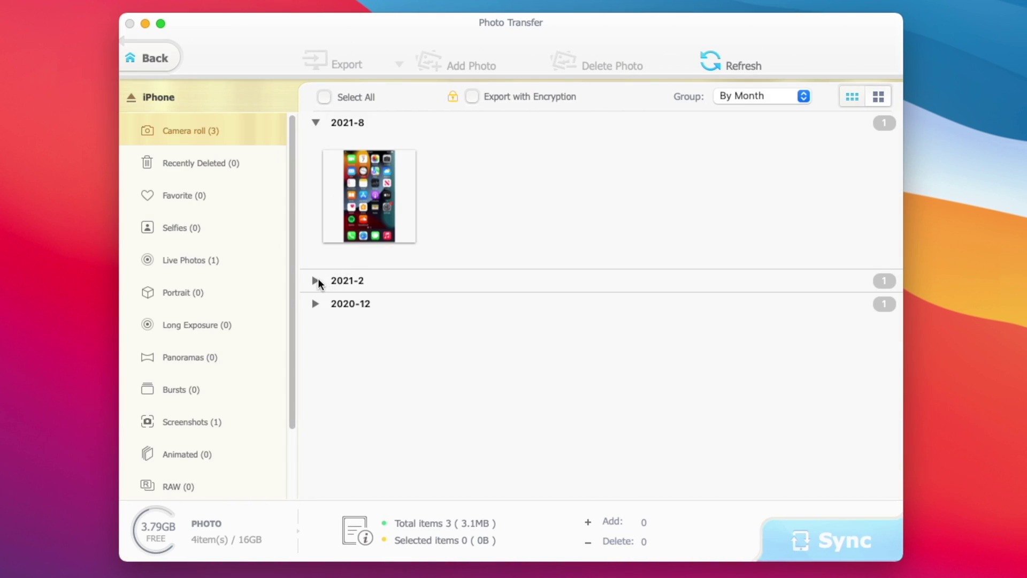
pyautogui.click(366, 186)
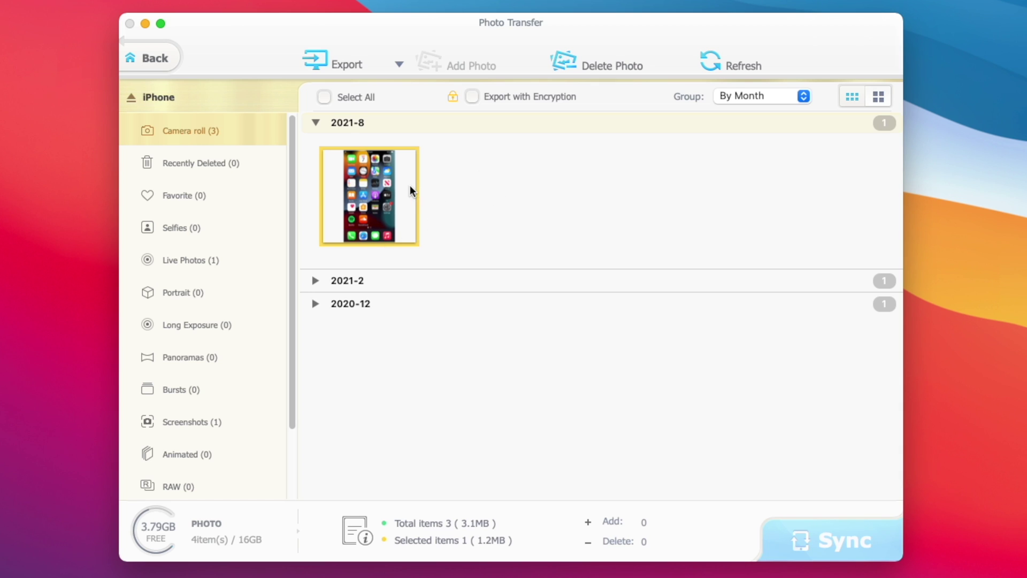
pyautogui.click(146, 67)
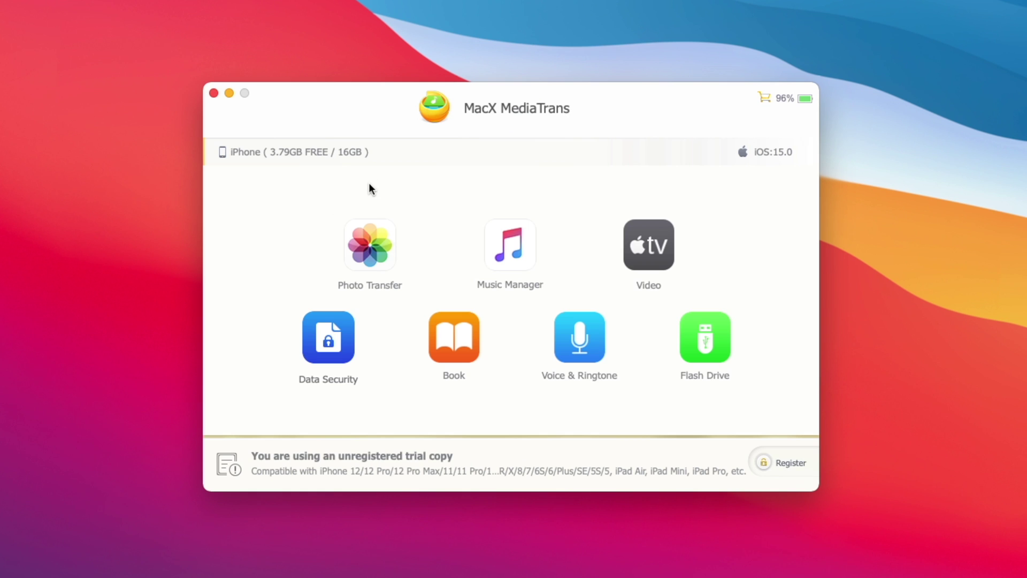
pyautogui.click(364, 244)
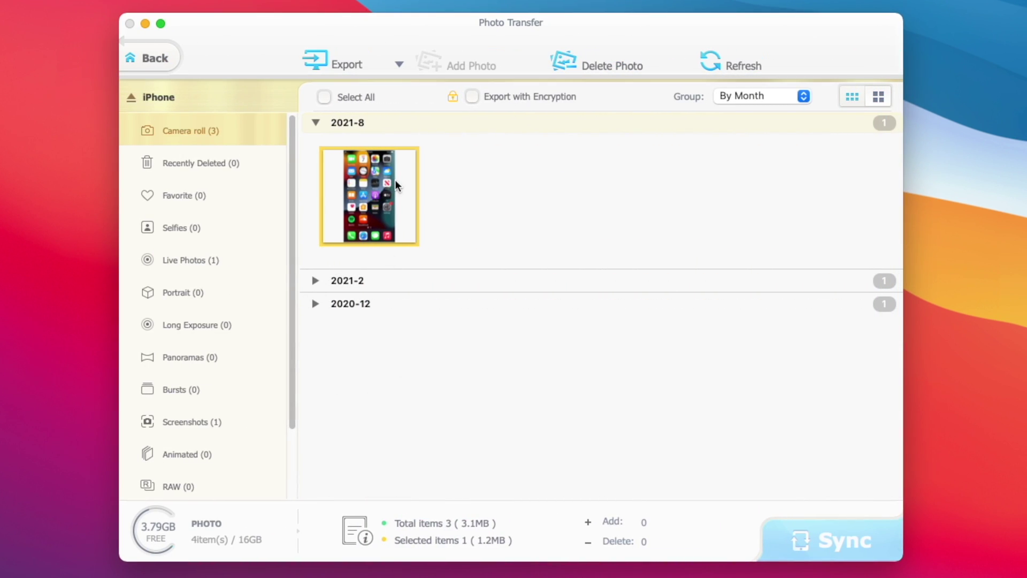
pyautogui.click(459, 195)
pyautogui.click(382, 198)
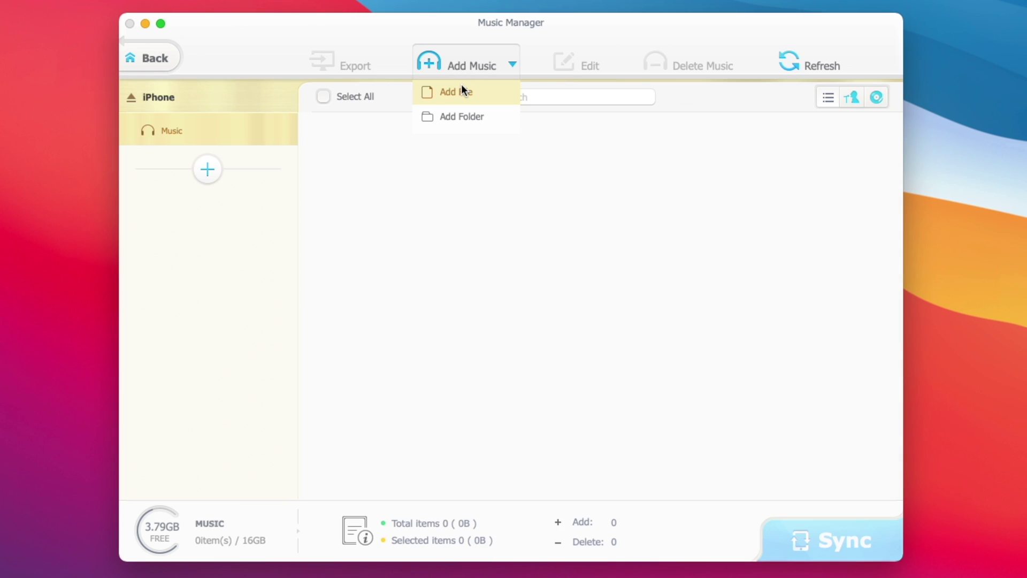
# - Import ThoughtBot.mp3 from the Desktop into the iPhone's music list
pyautogui.click(463, 91)
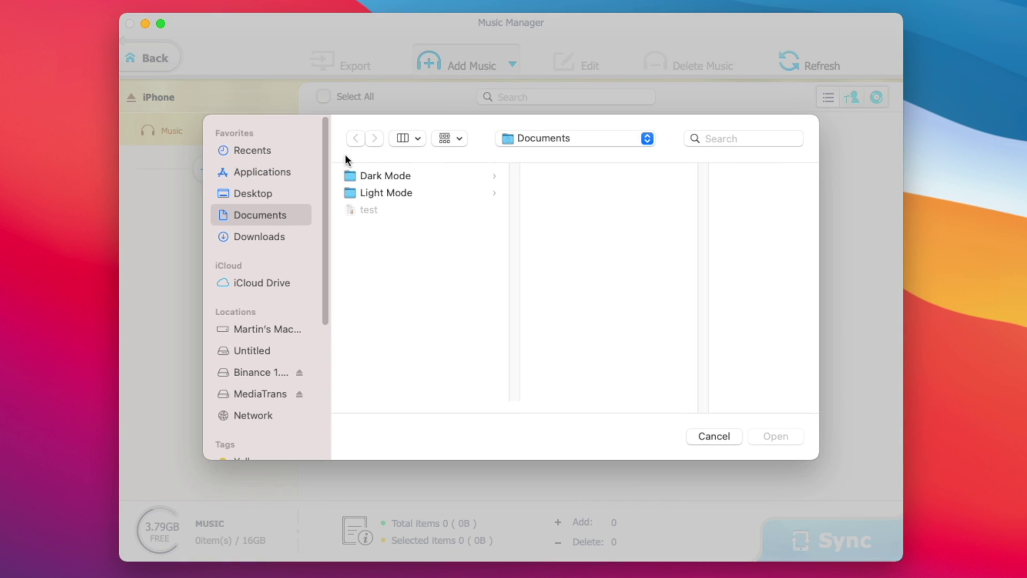
pyautogui.click(252, 193)
pyautogui.click(435, 380)
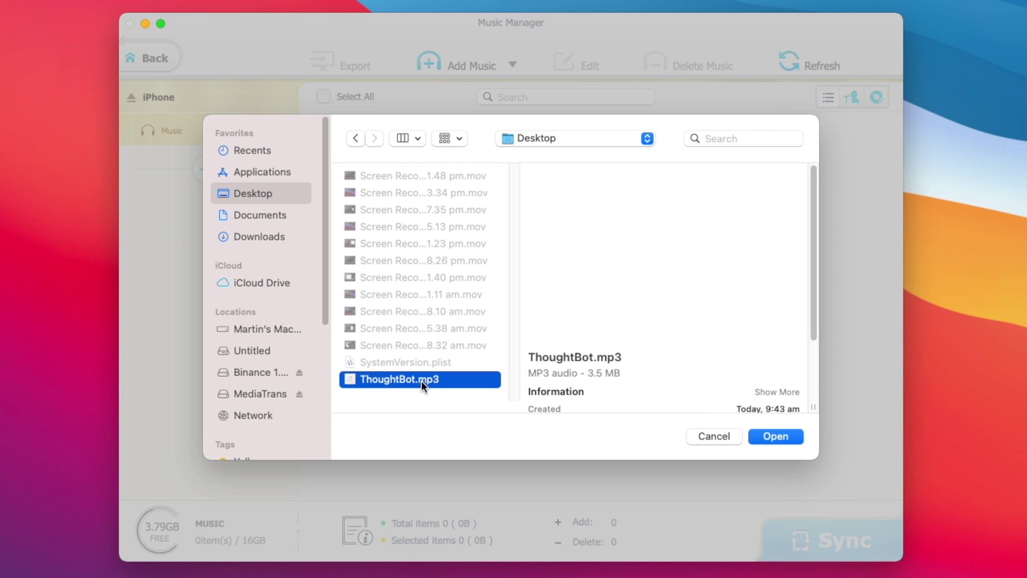
pyautogui.click(766, 435)
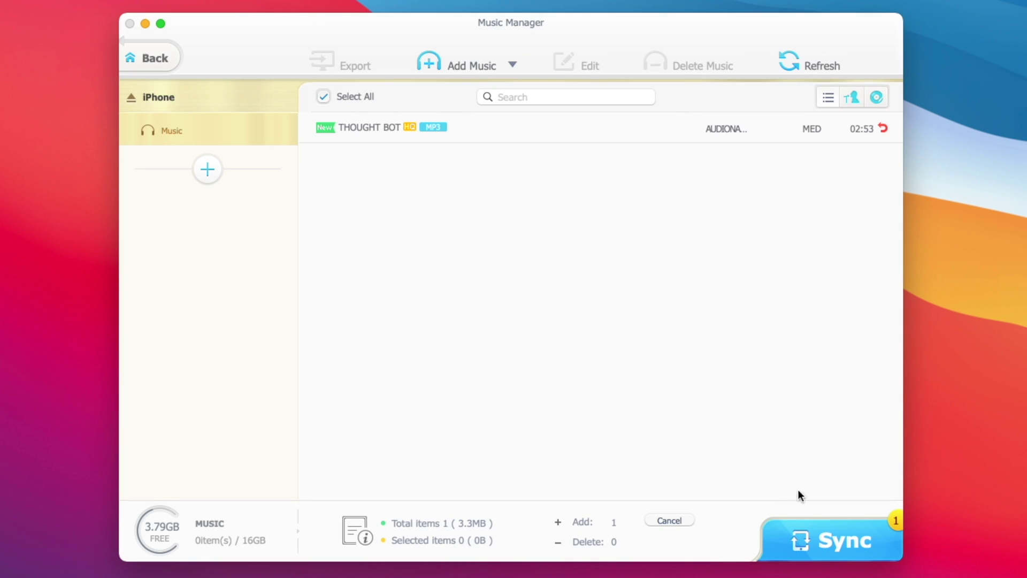
# - Sync the new song to the iPhone, allowing Desktop folder access
pyautogui.click(819, 522)
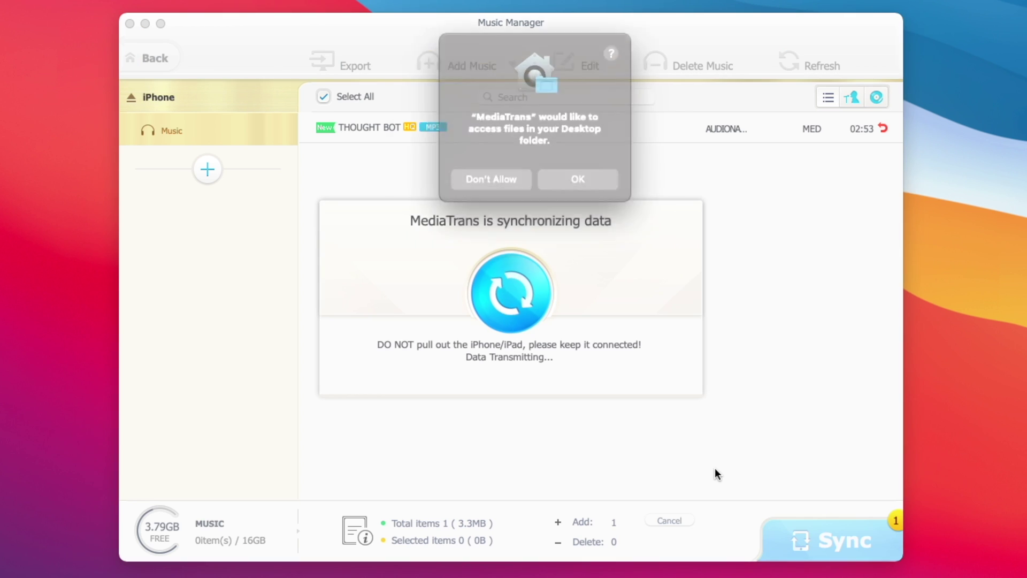
pyautogui.click(586, 181)
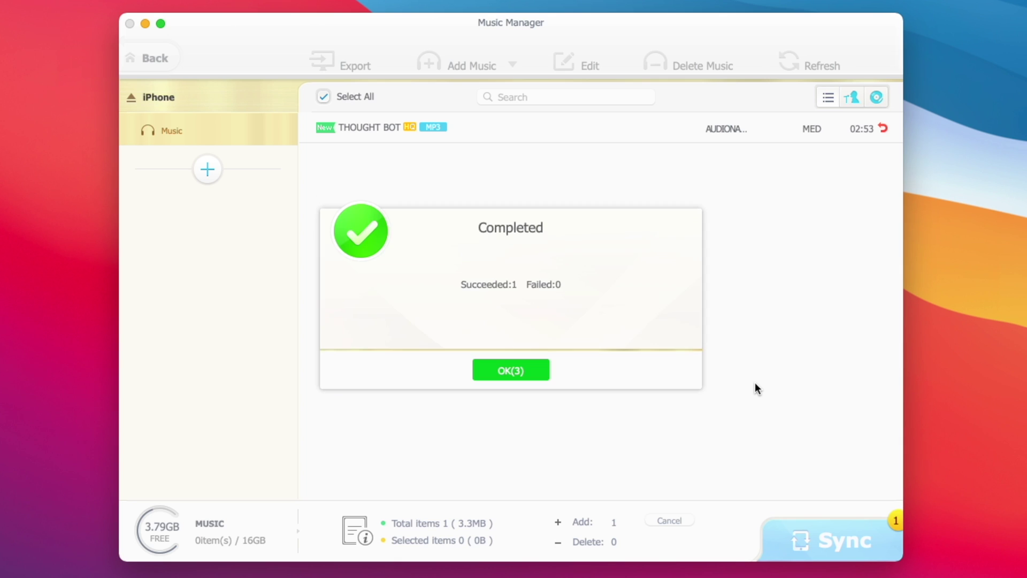
pyautogui.click(527, 365)
# - Preview the Windows XP 20th Anniversary MP4 in Home Video and sync it to the iPhone
pyautogui.click(166, 63)
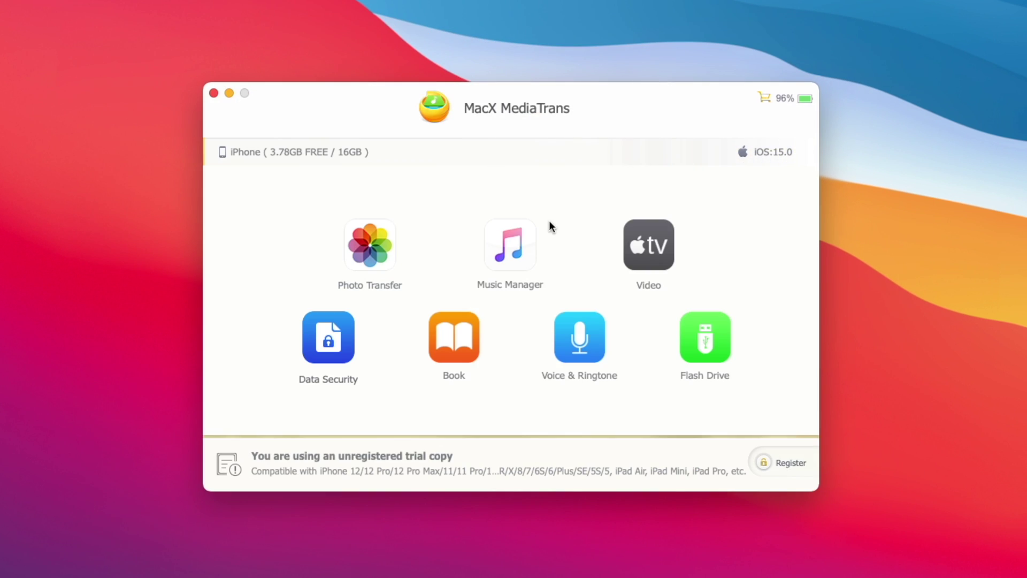
pyautogui.click(641, 241)
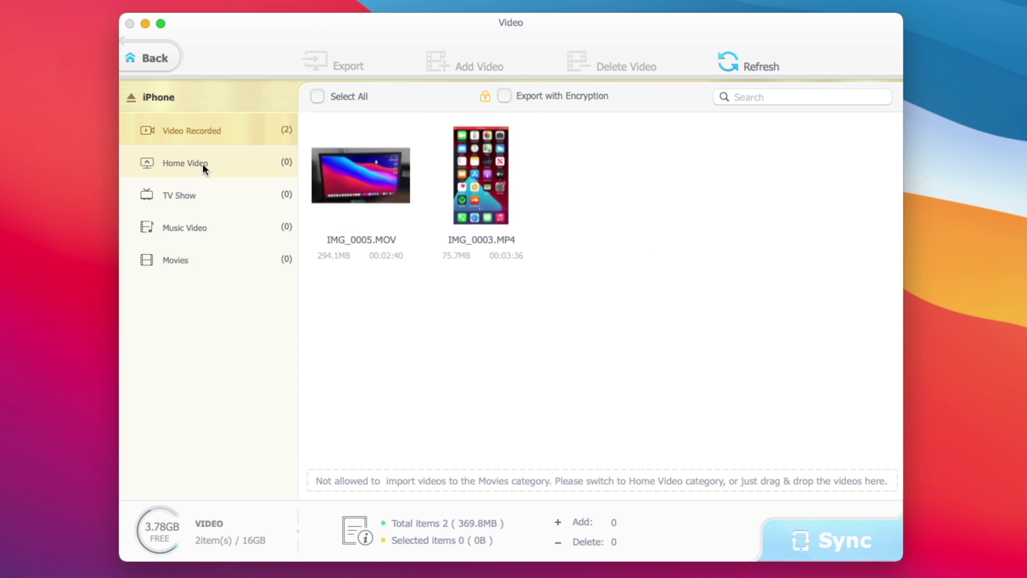
pyautogui.moveTo(343, 136)
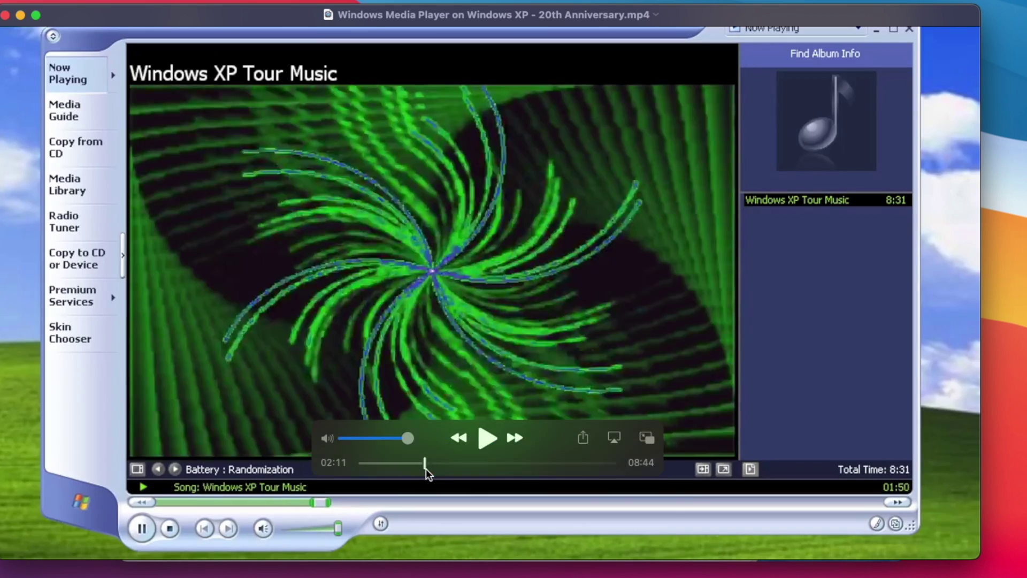
pyautogui.moveTo(426, 468); pyautogui.dragTo(523, 476)
pyautogui.click(6, 14)
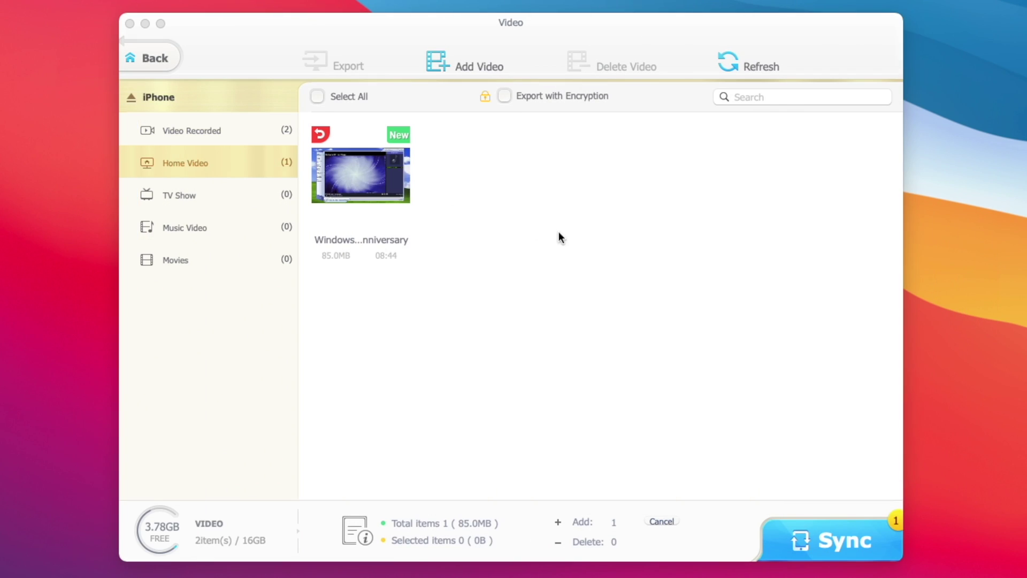
pyautogui.click(837, 541)
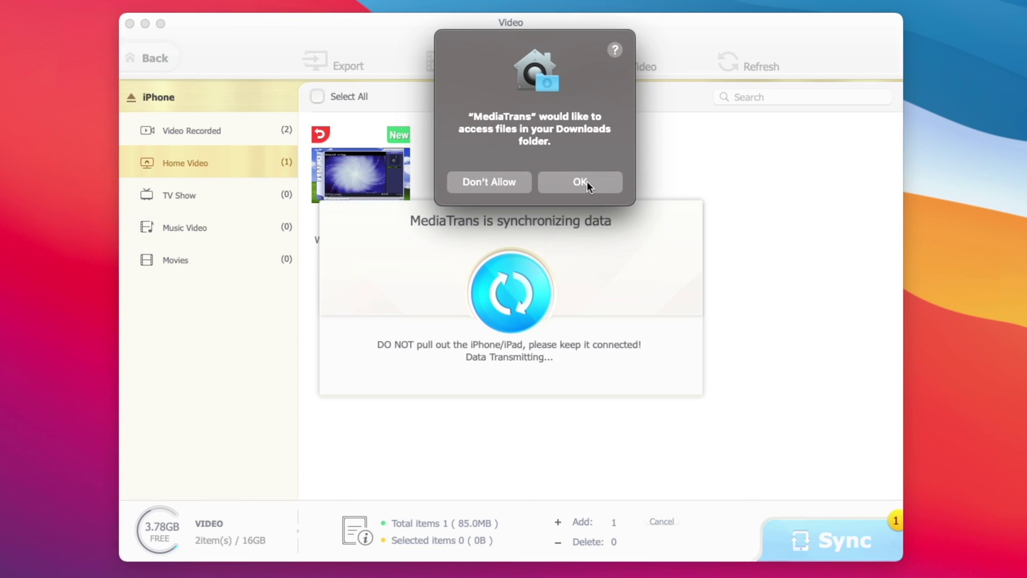
pyautogui.click(584, 182)
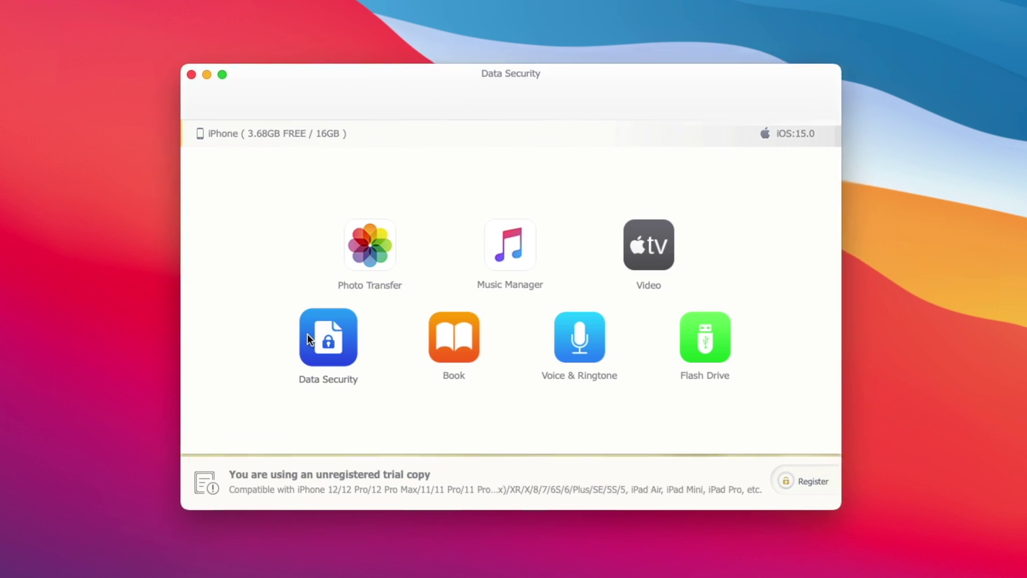
# - View the Data Decryption tab in Data Security, then return to the home screen
pyautogui.click(307, 336)
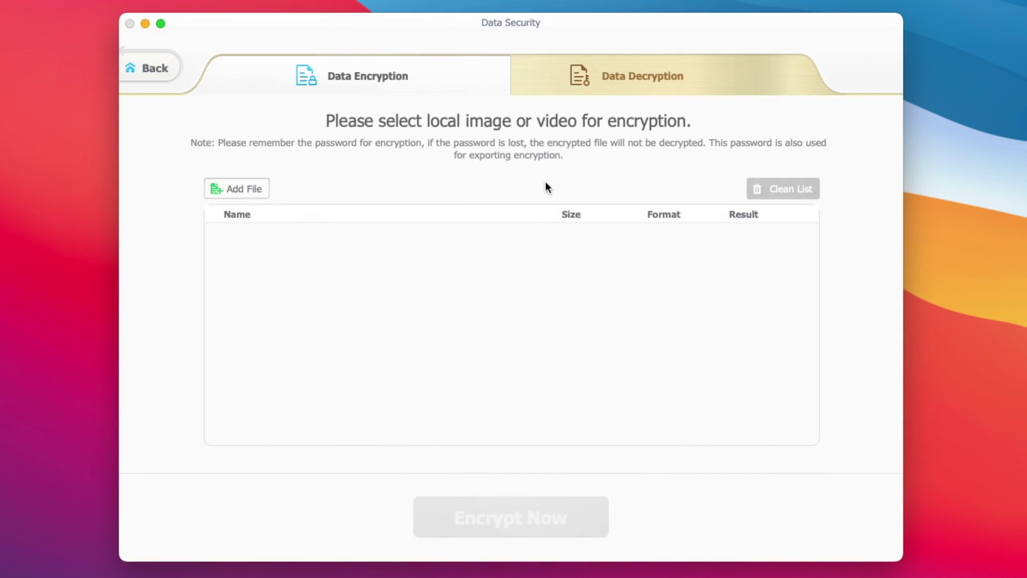
pyautogui.click(659, 81)
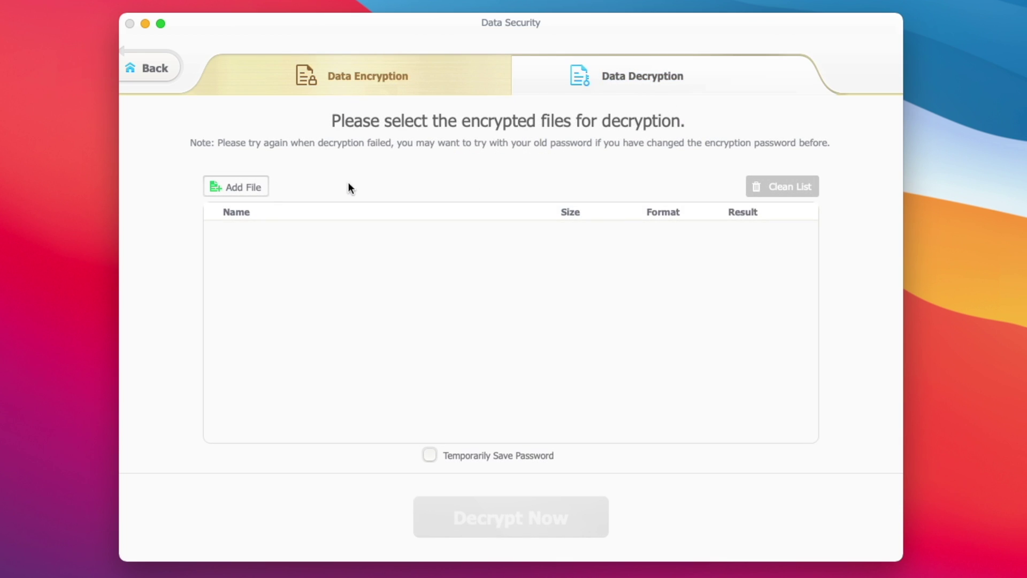
pyautogui.click(125, 69)
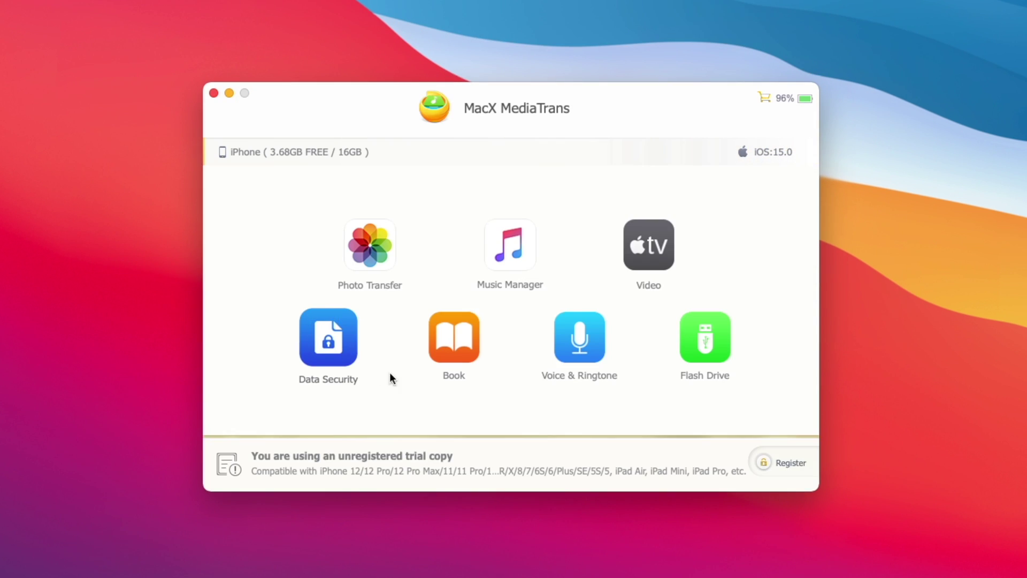
pyautogui.click(454, 345)
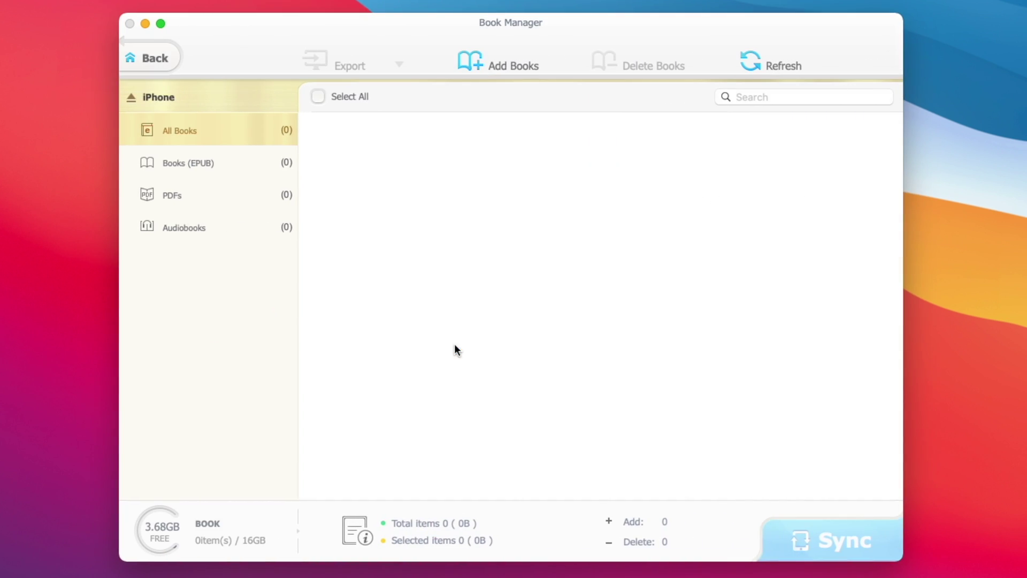
pyautogui.click(249, 166)
pyautogui.click(255, 193)
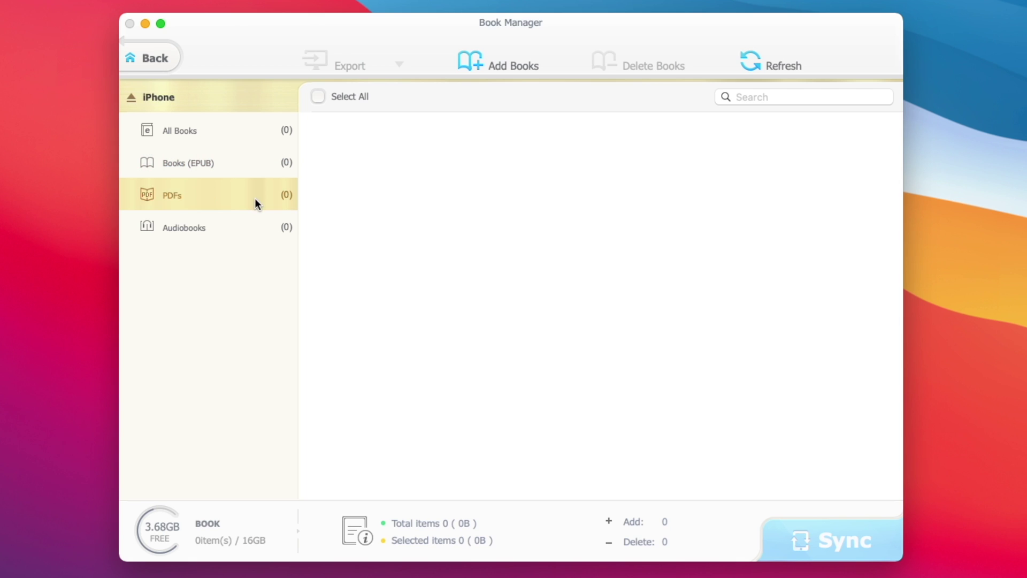
pyautogui.click(252, 230)
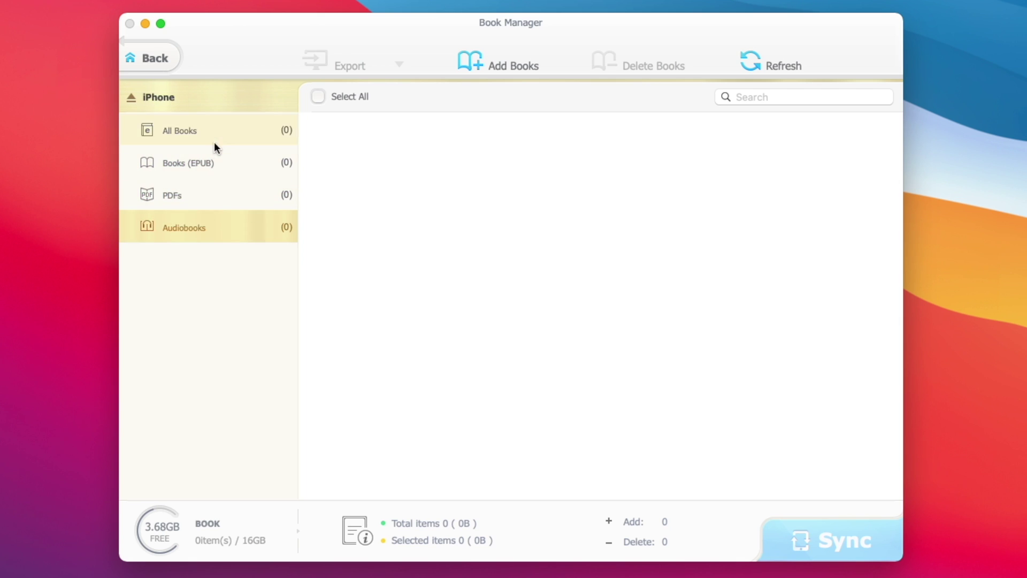
pyautogui.click(161, 58)
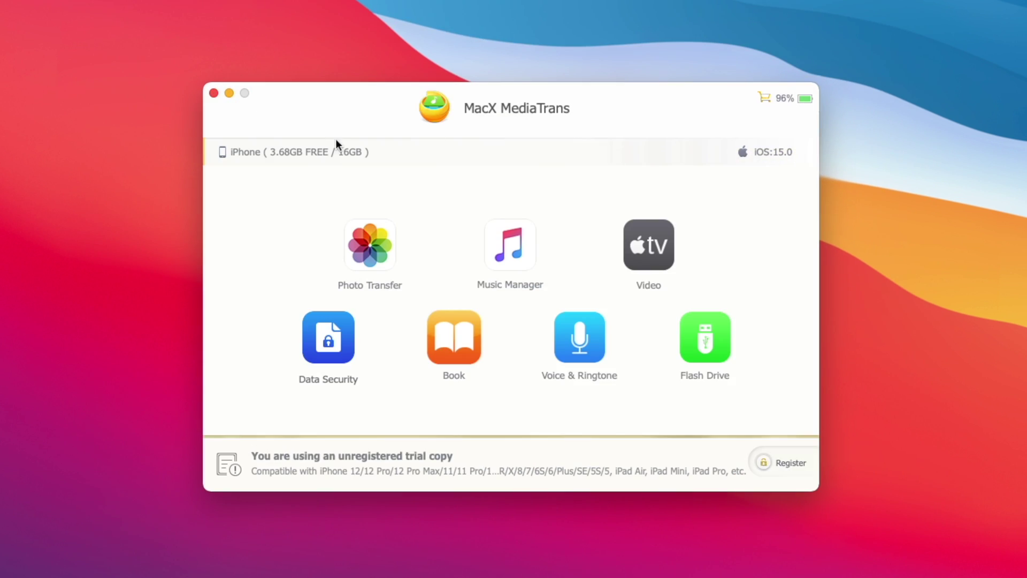
pyautogui.click(589, 332)
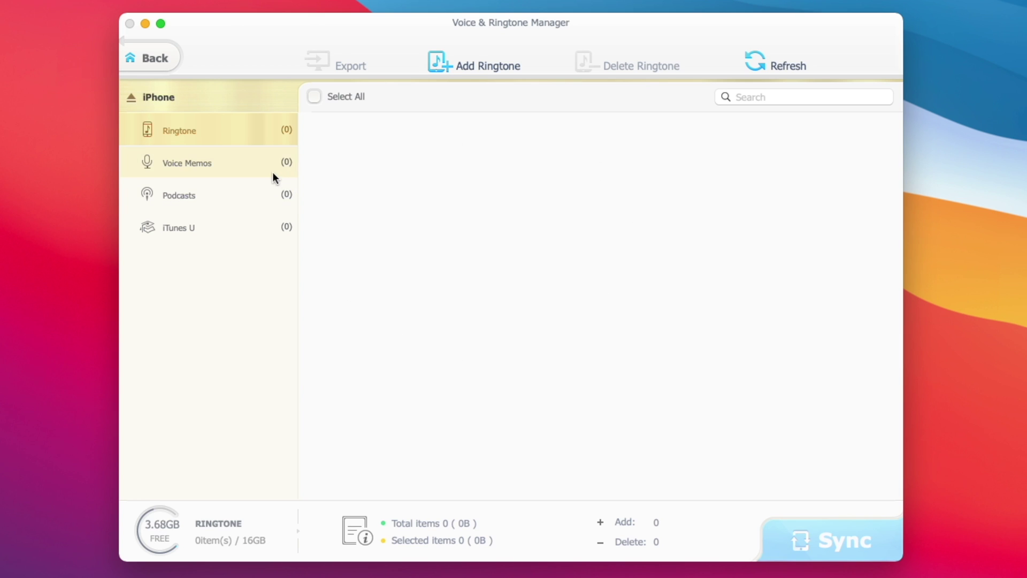
pyautogui.click(150, 59)
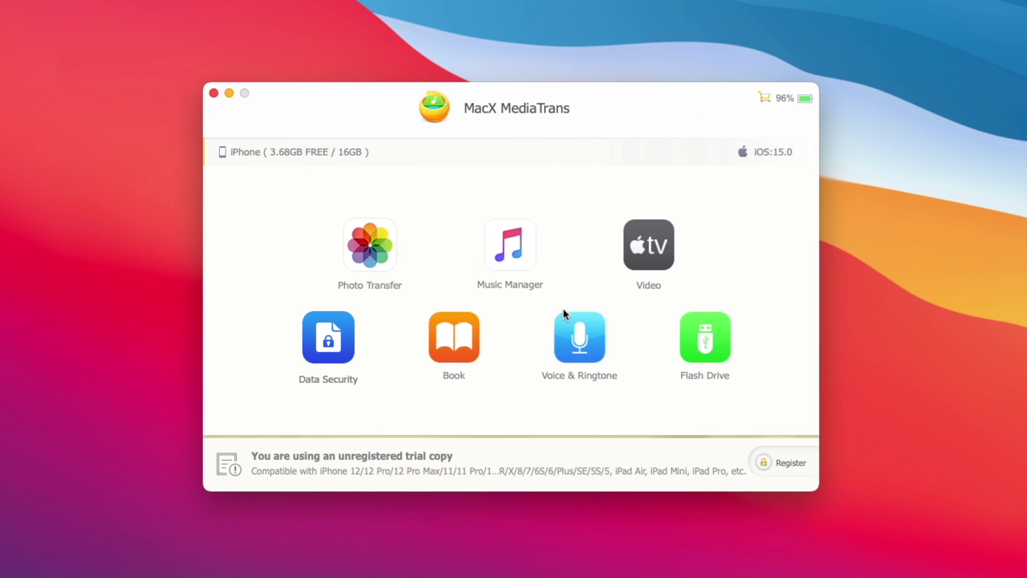
# - Drag the 85.0MB Windows XP anniversary video into Flash Drive's general_storage, then go back home
pyautogui.click(716, 343)
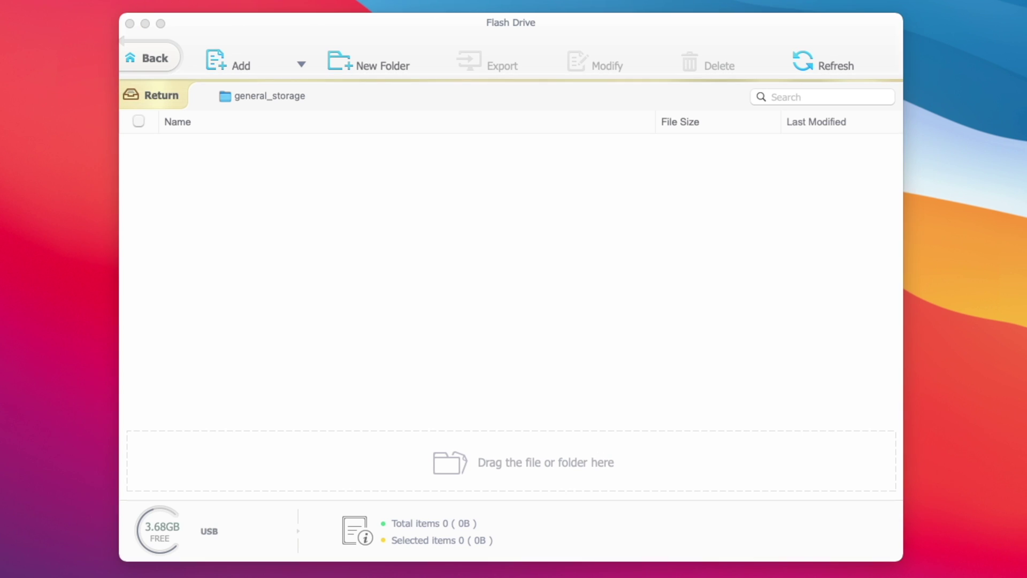
pyautogui.moveTo(1017, 225); pyautogui.dragTo(466, 197)
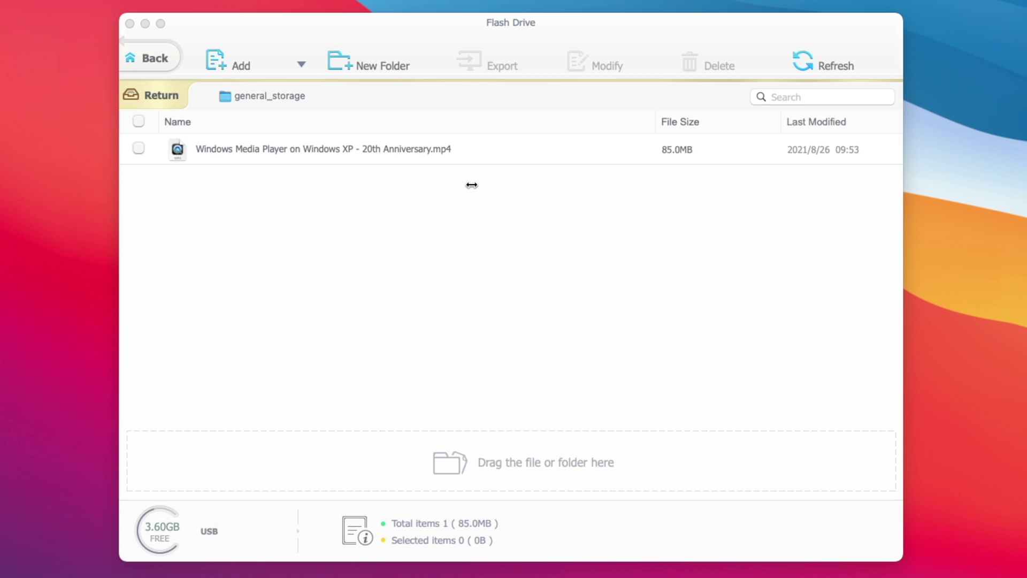
pyautogui.click(507, 229)
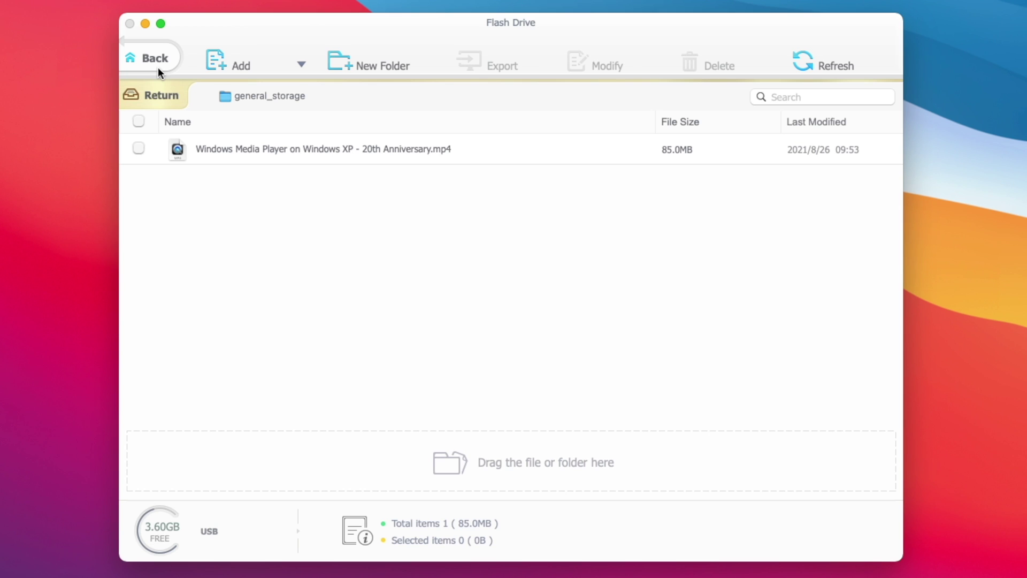
pyautogui.click(159, 68)
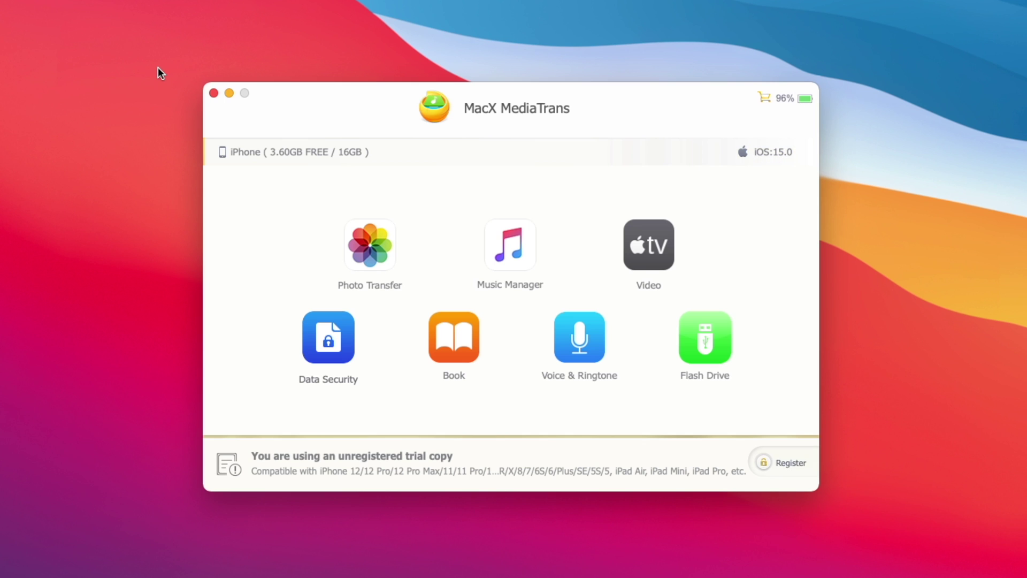